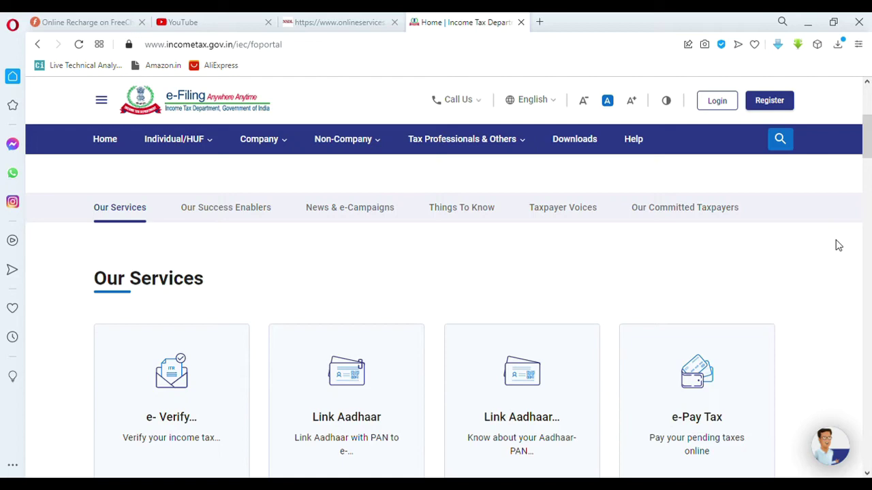
Step: Scroll the home page's Our Services section until the Instant E-PAN card shows
scroll(838, 245, down, 7)
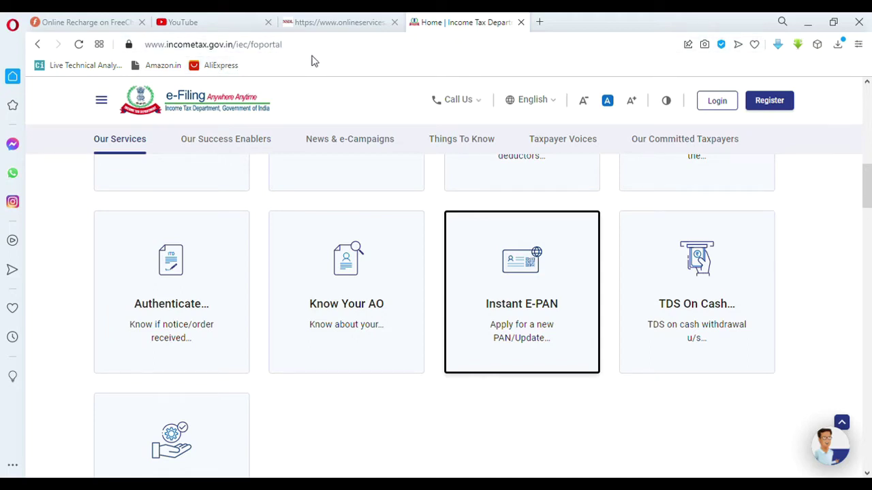
scroll(804, 227, up, 3)
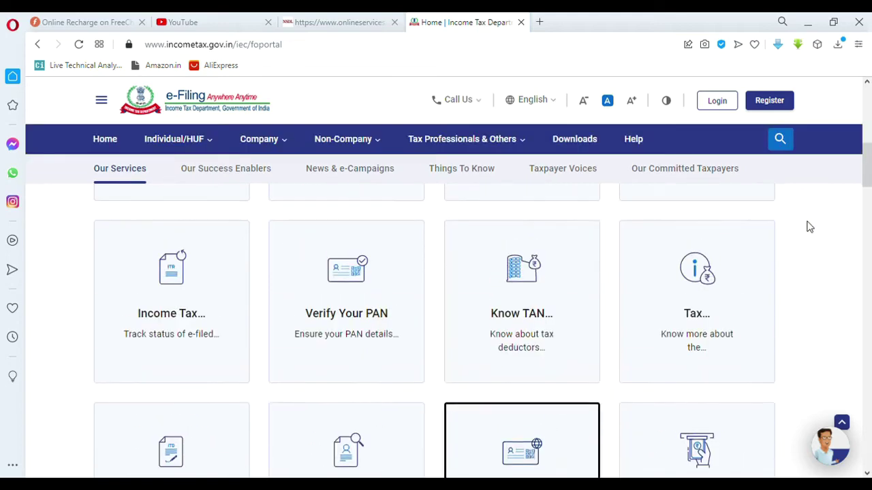
scroll(809, 226, down, 3)
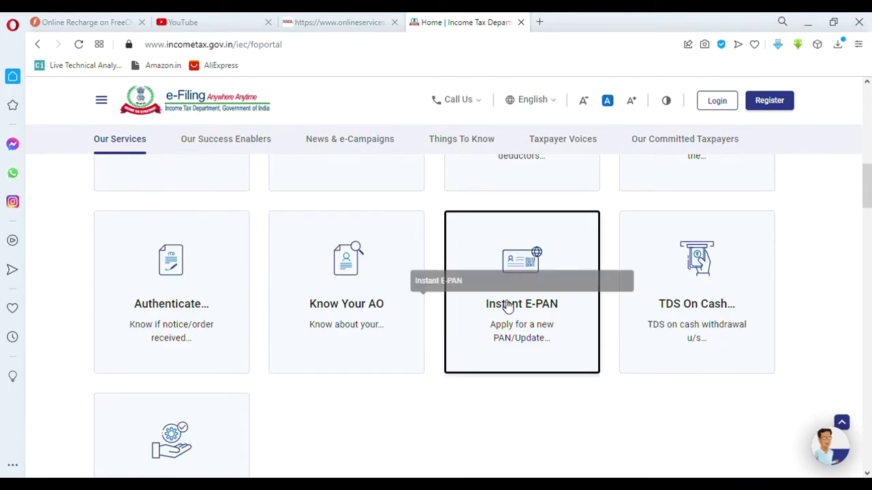
Step: Open the Instant E-PAN card and scroll to its Get New e-PAN and Check Status options
click(521, 271)
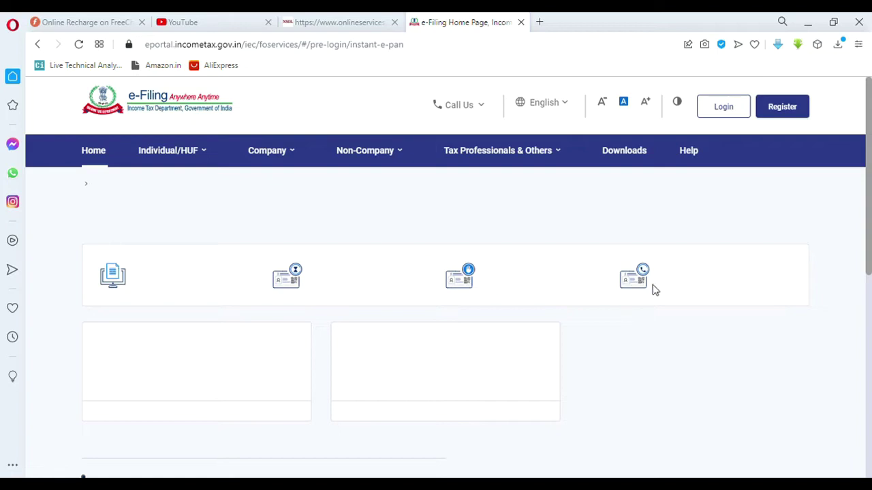
scroll(687, 277, down, 2)
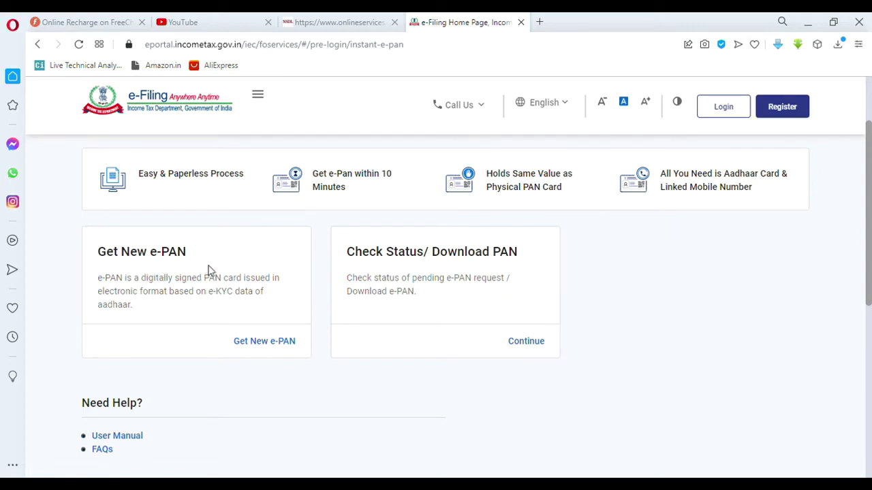
Step: Start a Get New e-PAN request for the Aadhaar number and confirm the eligibility statements
click(265, 342)
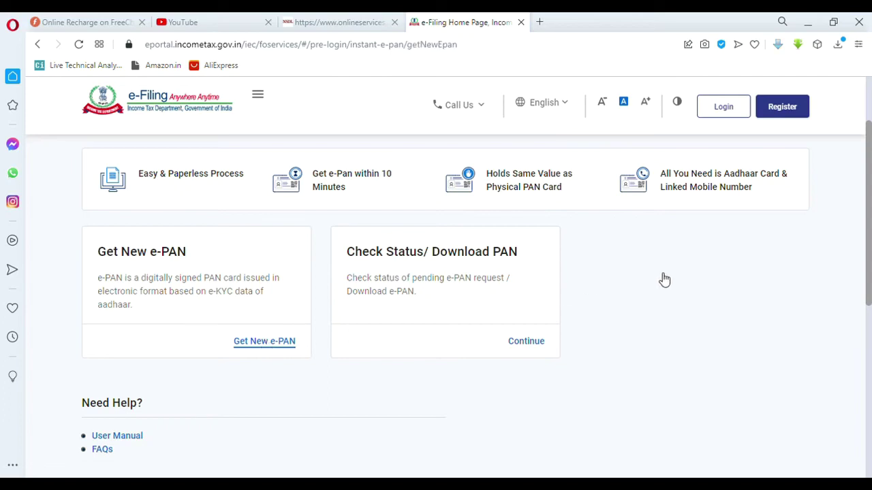
click(184, 425)
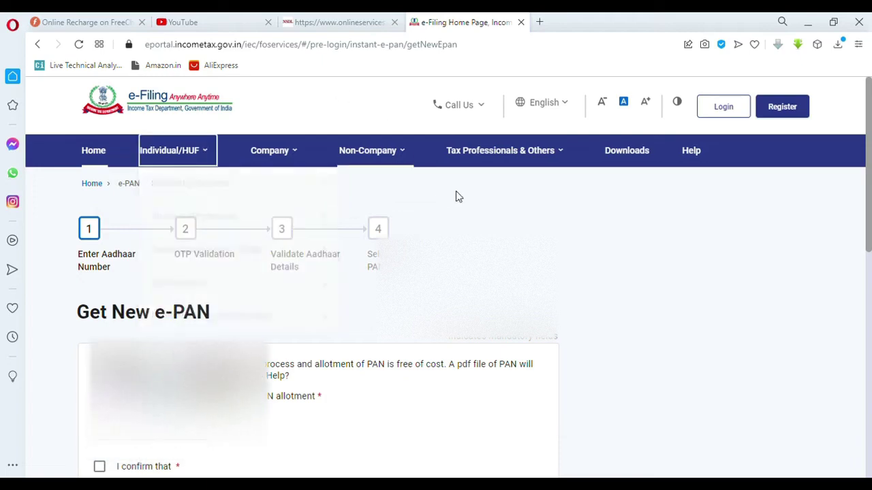
scroll(630, 191, down, 3)
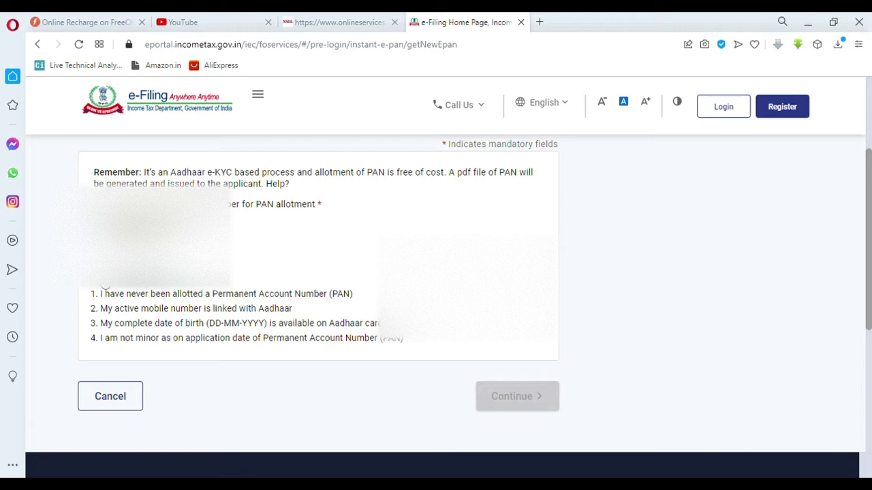
click(104, 288)
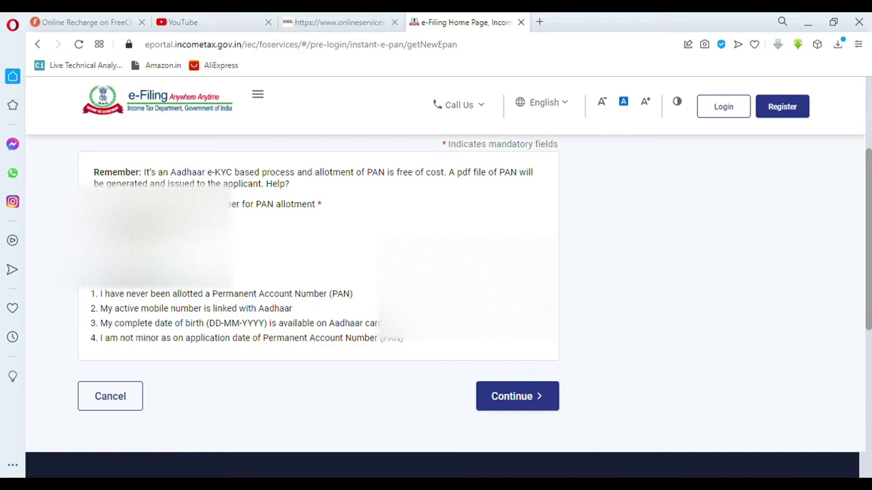
click(519, 398)
Step: Accept the Aadhaar consent terms and continue to OTP validation
scroll(622, 288, down, 6)
scroll(154, 244, up, 2)
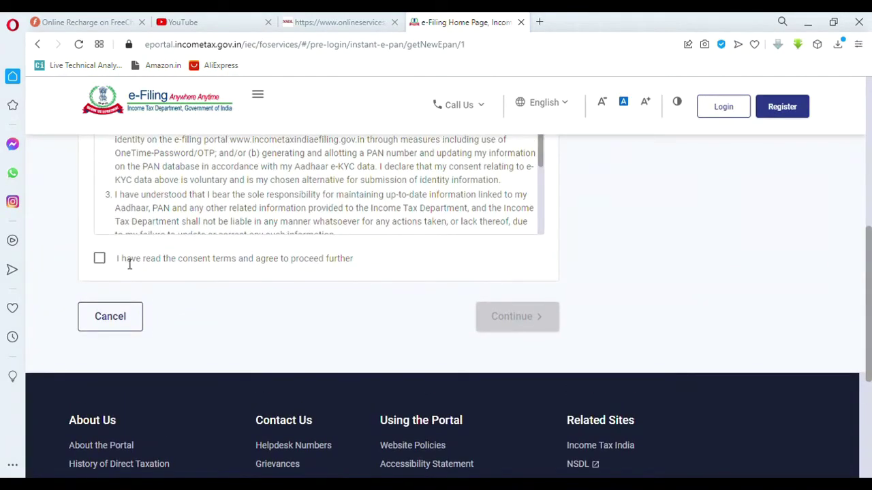
scroll(243, 213, up, 1)
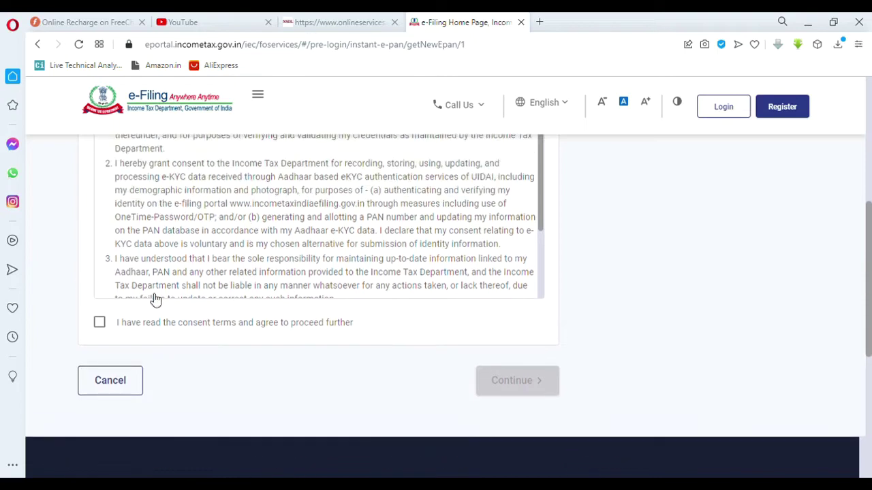
click(99, 323)
click(517, 380)
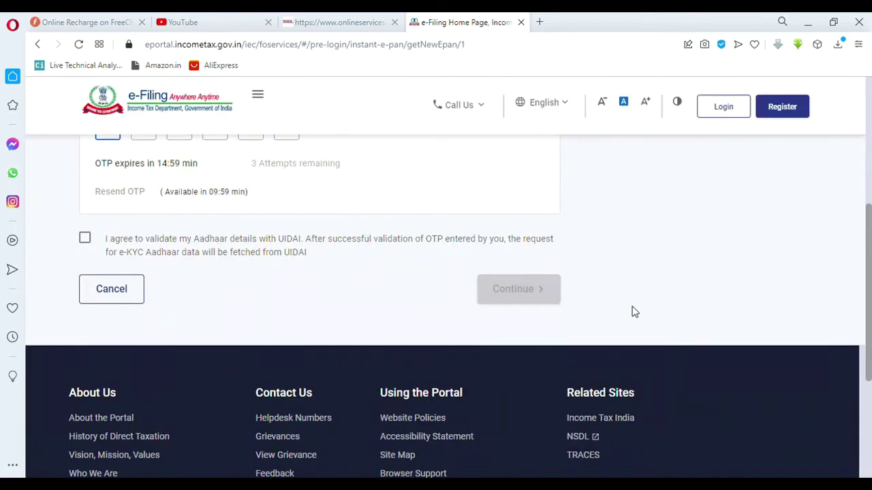
scroll(631, 310, up, 2)
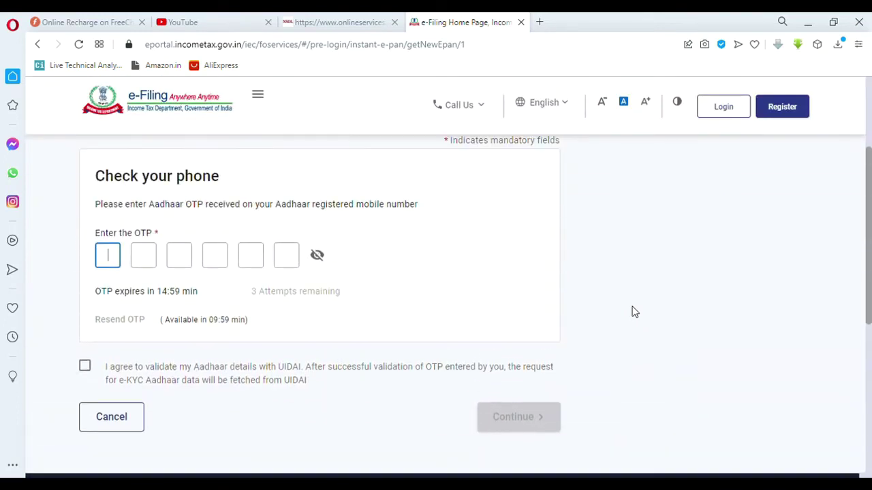
Step: Agree to validate the Aadhaar details with UIDAI and look over the OTP Validation page
click(85, 367)
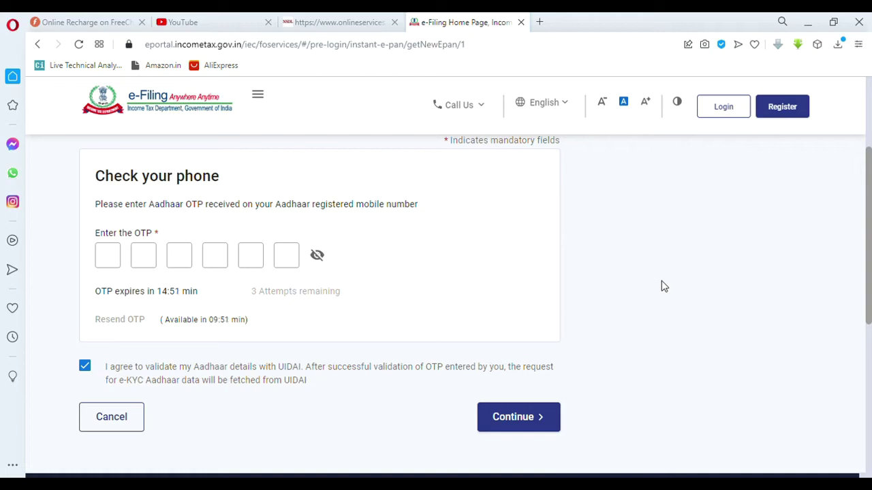
scroll(624, 339, up, 3)
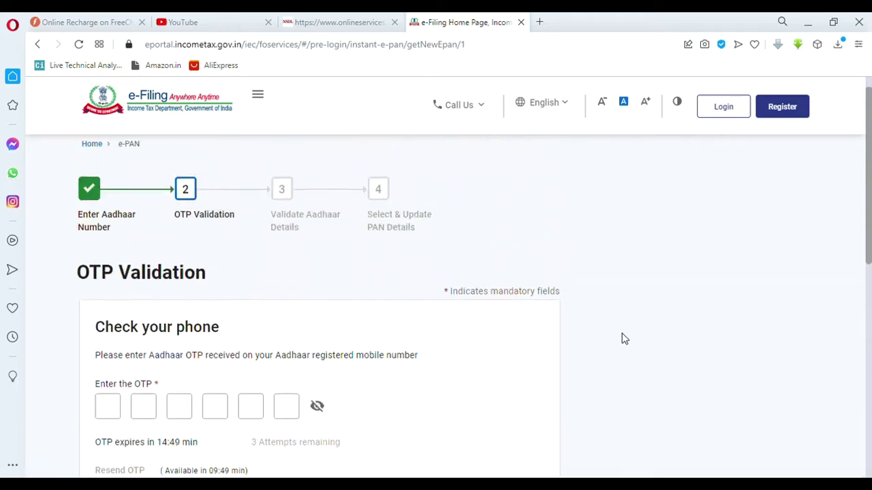
scroll(625, 338, down, 4)
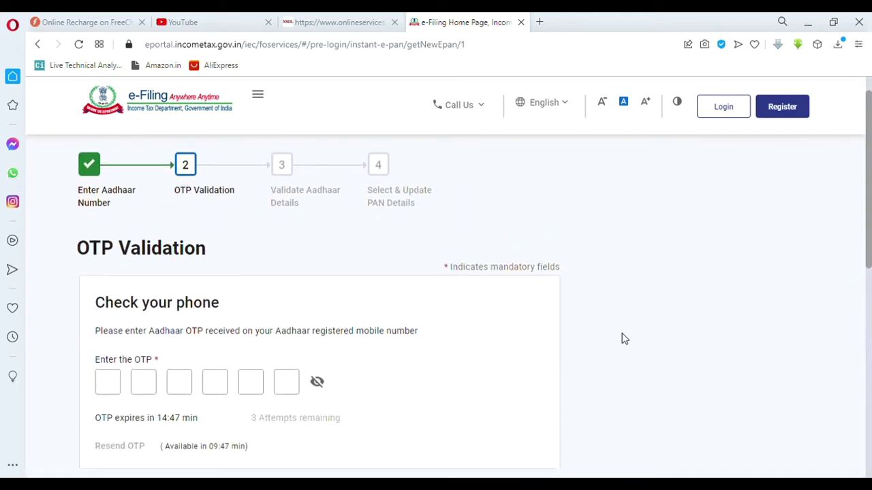
scroll(624, 338, up, 2)
scroll(625, 338, up, 2)
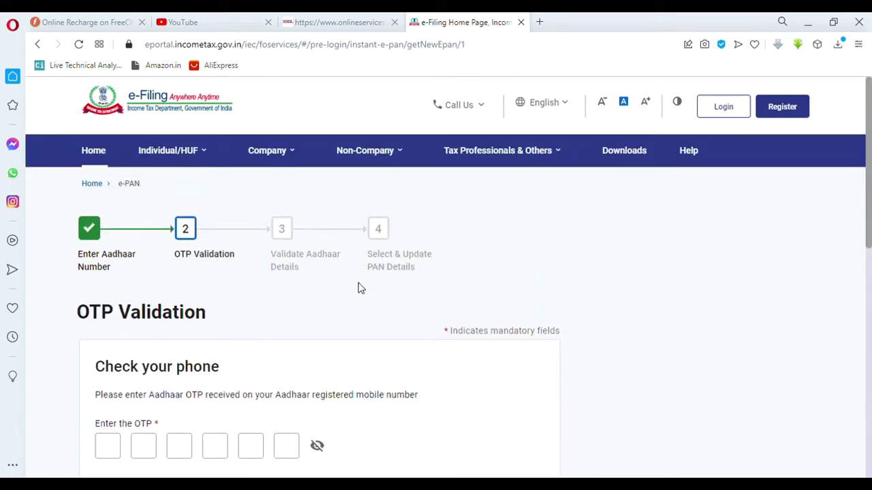
scroll(476, 276, down, 1)
scroll(477, 275, up, 1)
scroll(593, 289, down, 2)
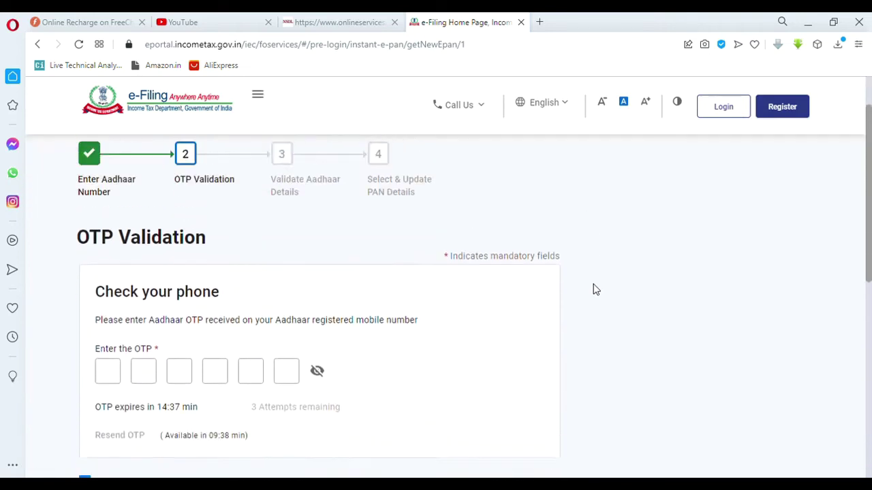
scroll(593, 289, up, 2)
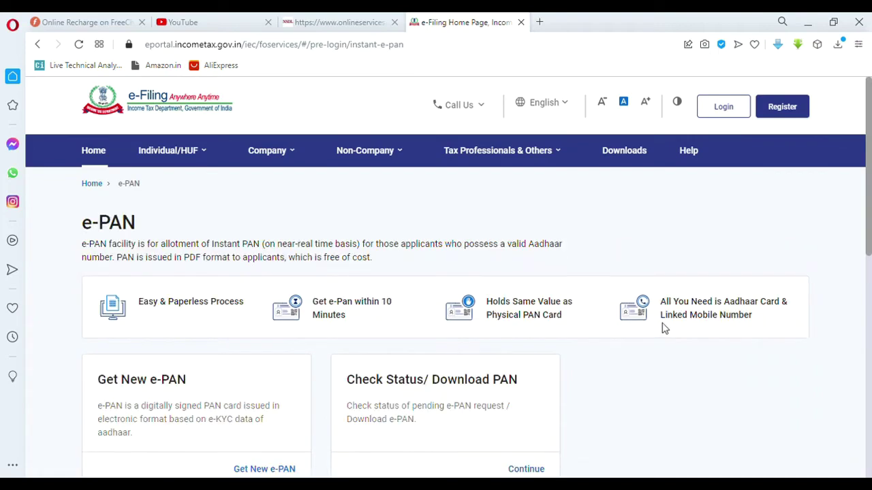
Step: View the Check Status/Download PAN form, then switch to the NSDL Online PAN application tab
scroll(664, 328, down, 2)
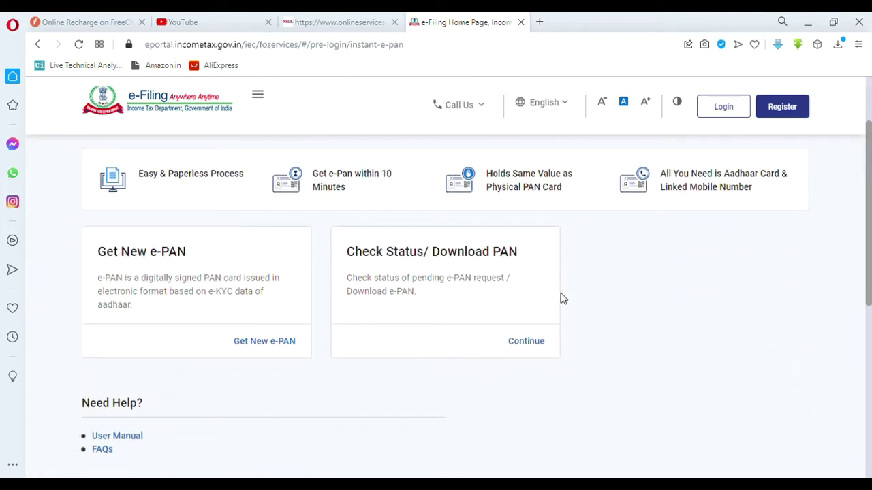
click(543, 342)
scroll(590, 312, down, 2)
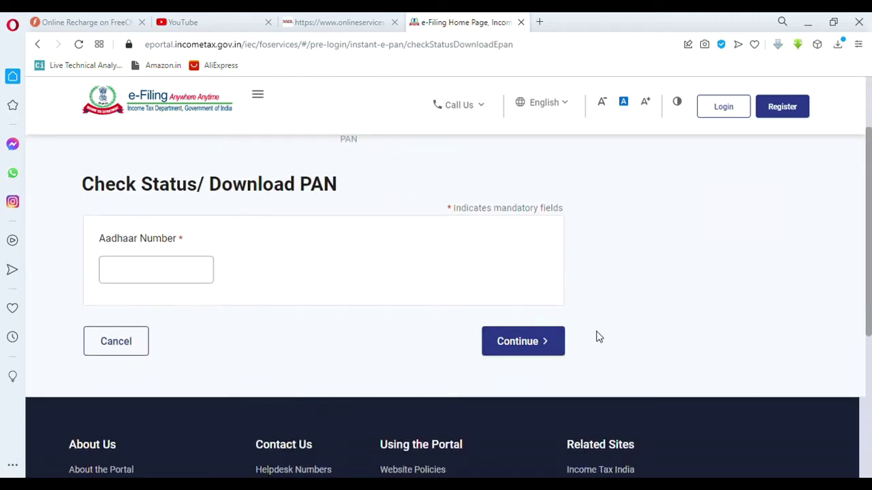
scroll(661, 328, up, 1)
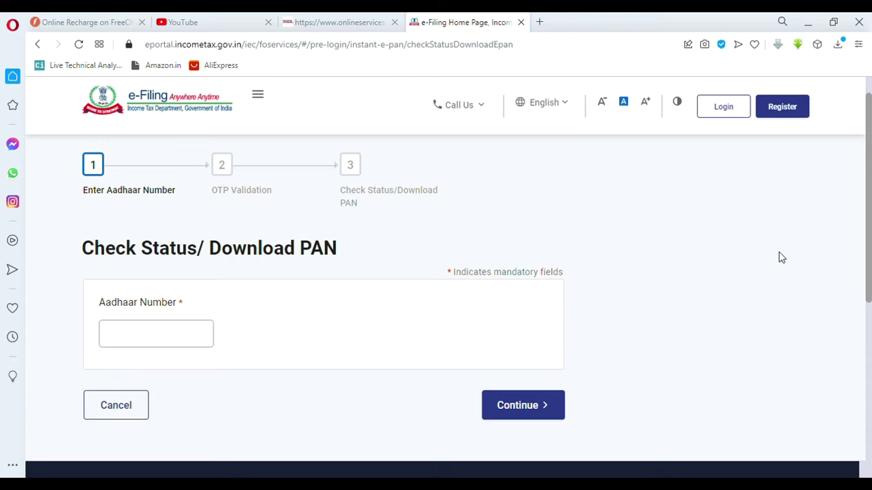
click(343, 27)
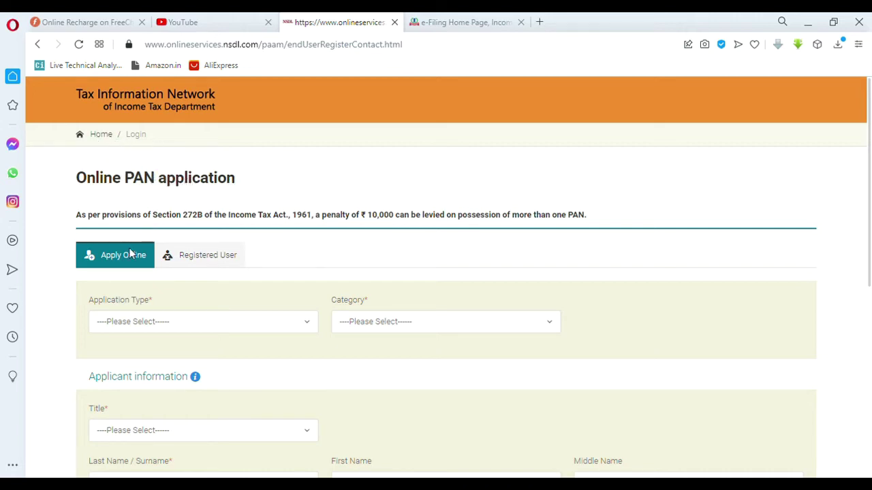
Step: Choose New PAN - Indian Citizen (Form 49A), category INDIVIDUAL and title Shri
click(154, 327)
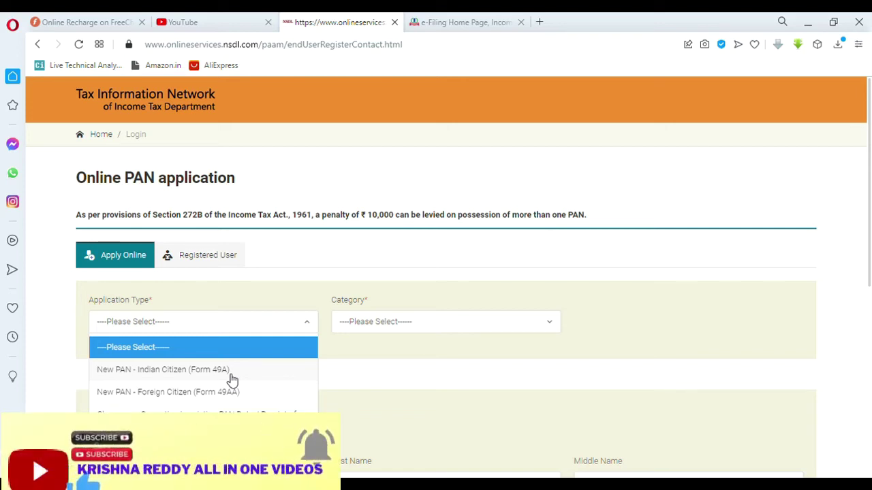
click(232, 374)
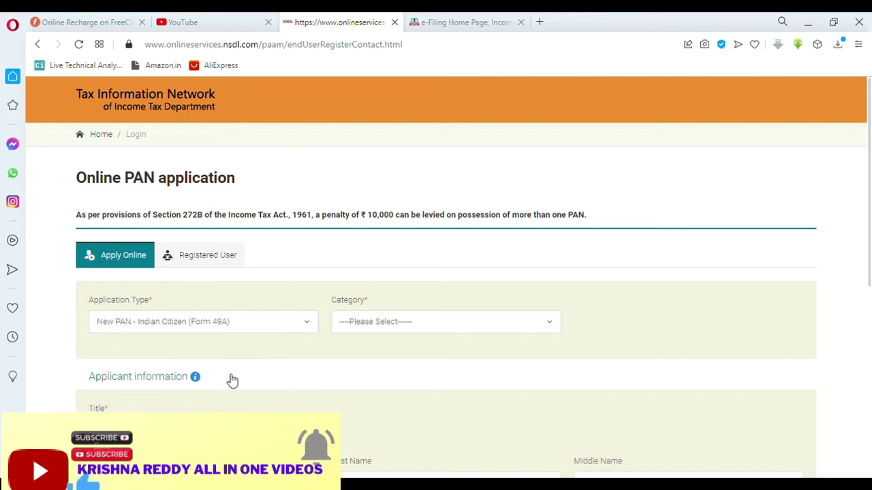
click(484, 330)
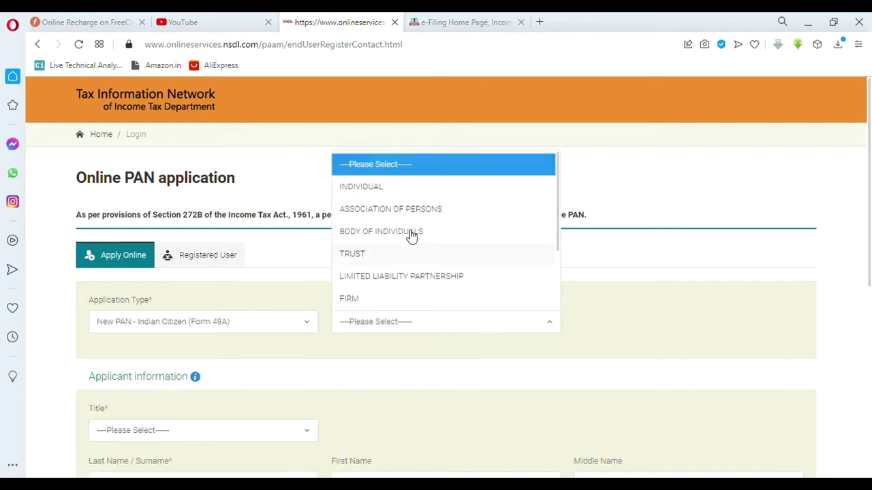
click(402, 196)
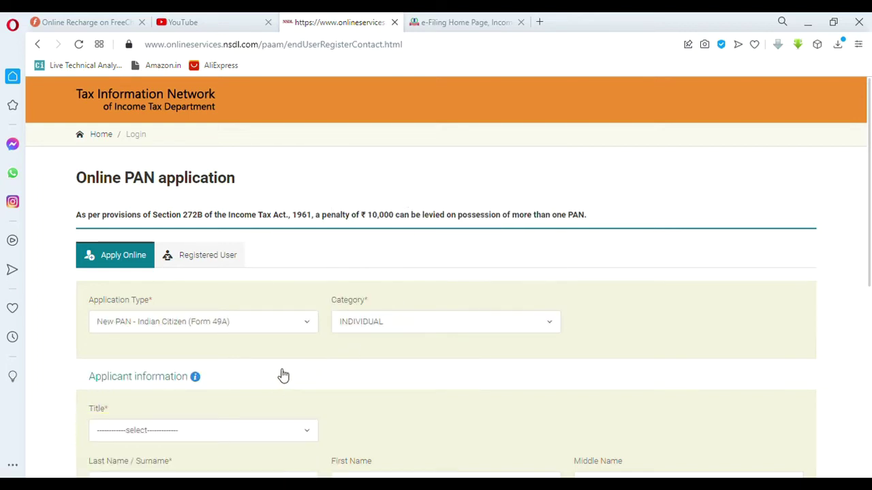
scroll(273, 368, down, 2)
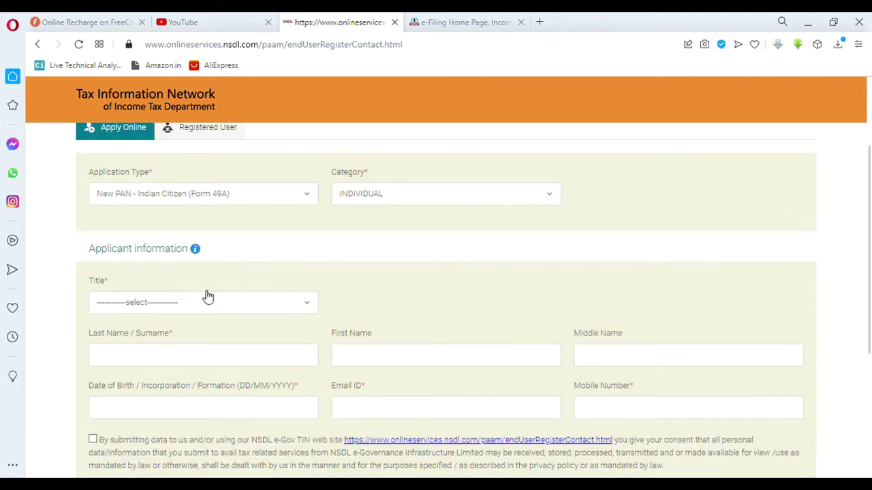
click(207, 299)
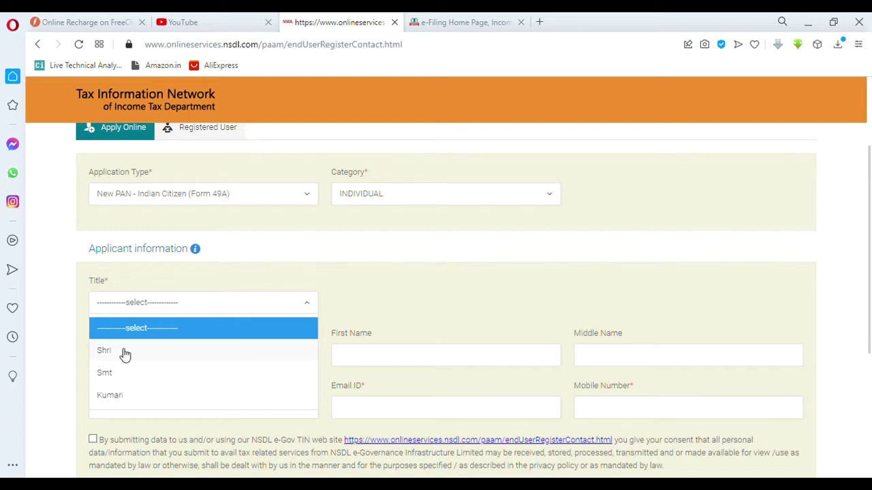
click(122, 354)
Step: Enter the applicant's surname and first name
click(196, 362)
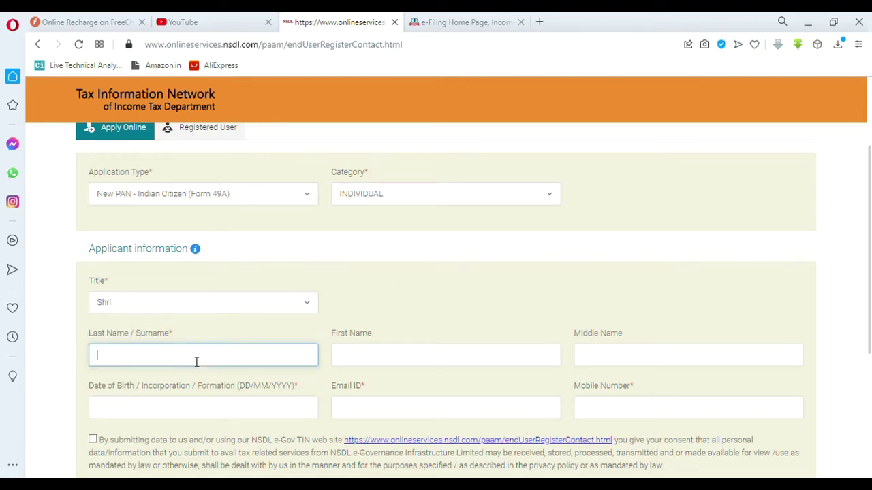
text(NNNNNNN)
double_click(196, 361)
click(361, 366)
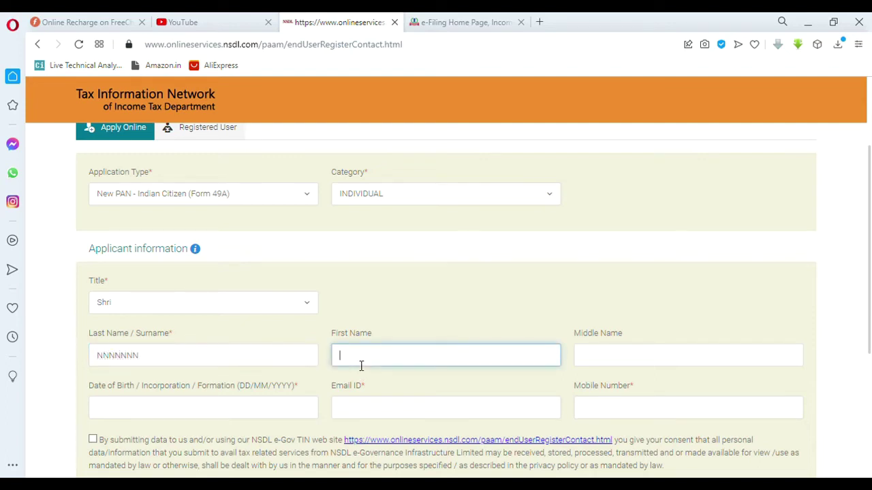
text(NNNNNN)
scroll(661, 346, down, 1)
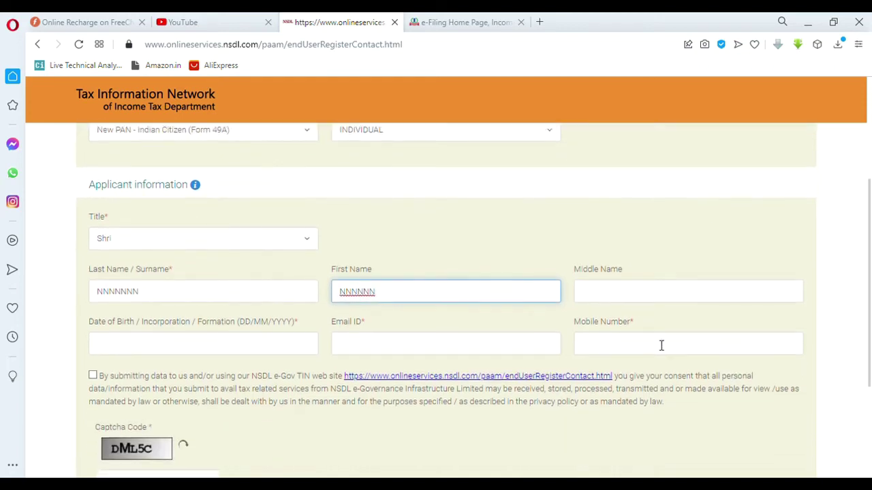
click(176, 349)
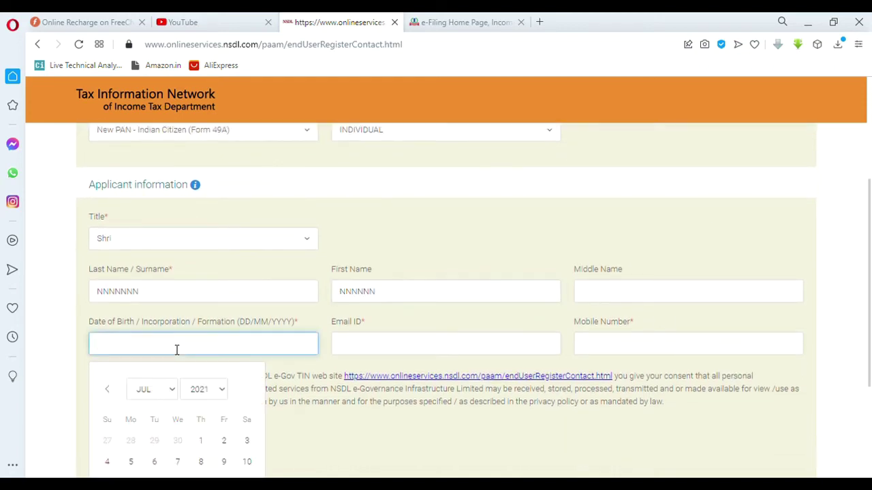
click(171, 389)
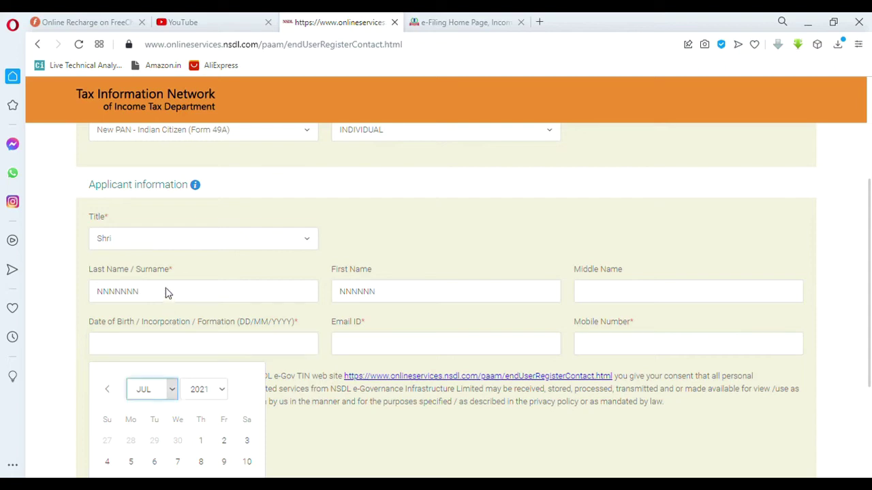
click(170, 315)
click(220, 389)
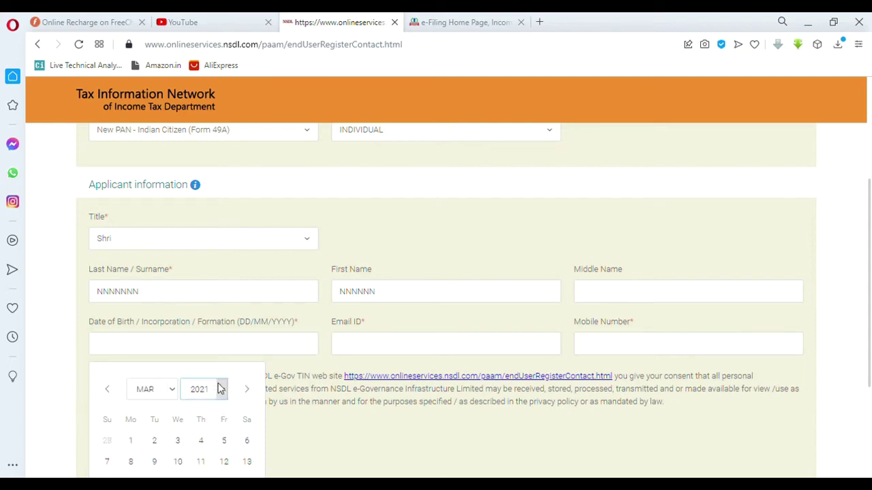
click(210, 181)
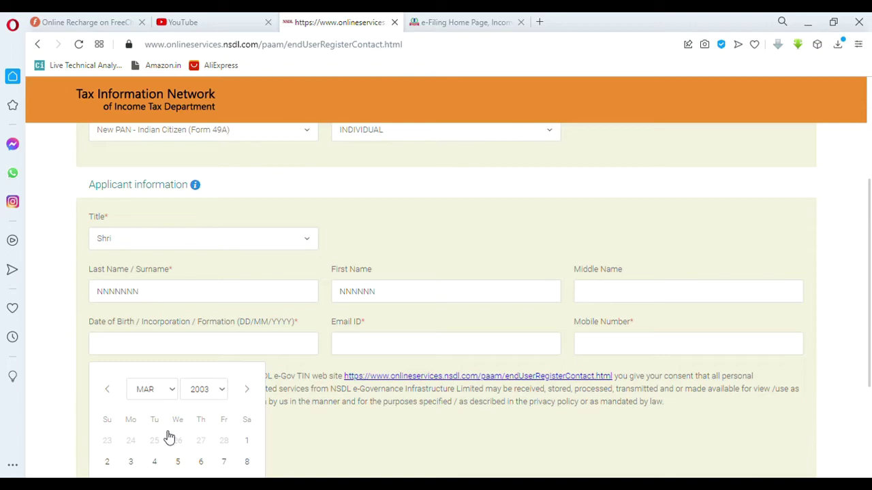
click(178, 463)
Step: Tick the data-sharing consent, enter the captcha code and submit the form
scroll(401, 330, down, 2)
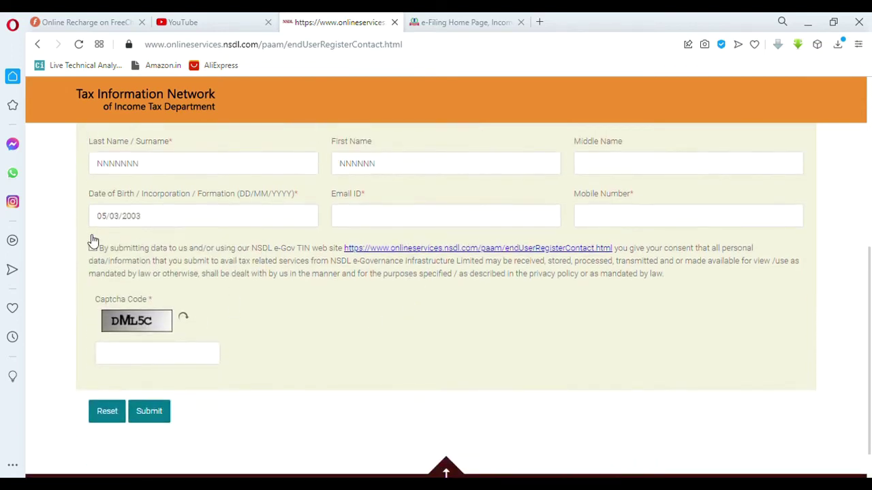
click(134, 350)
click(93, 248)
click(126, 358)
text(D)
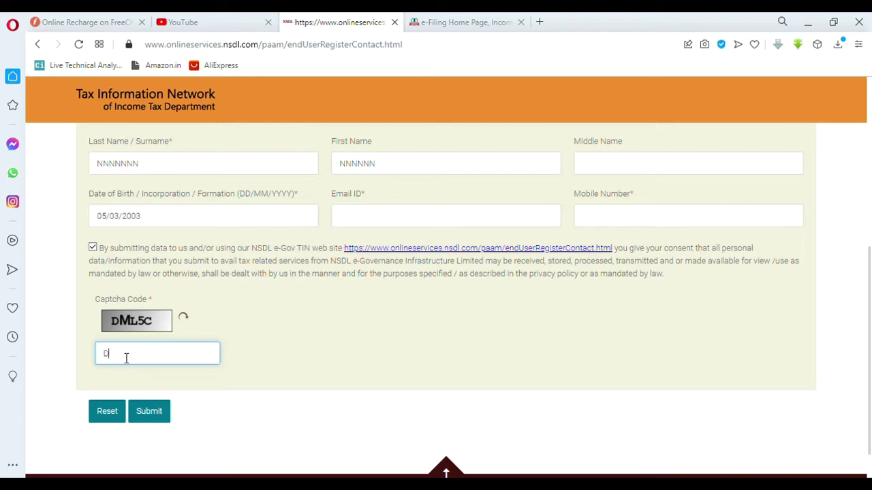
text(ML5C)
click(151, 423)
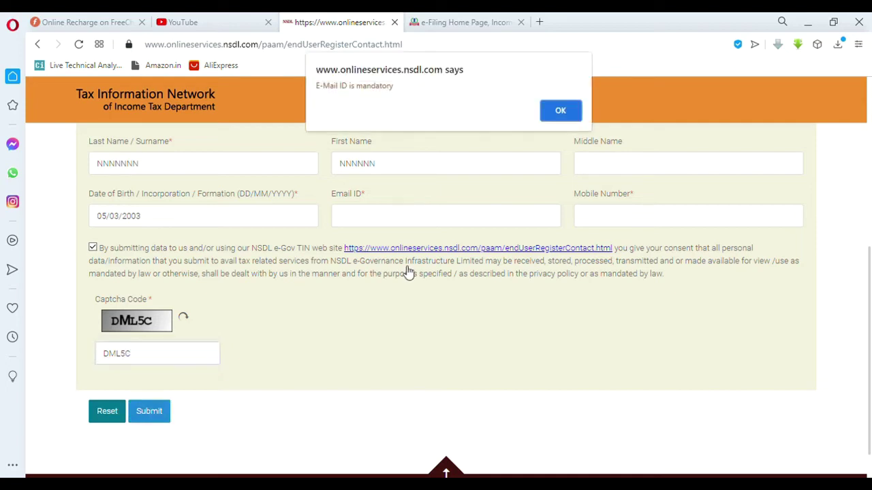
Step: Dismiss the missing e-mail warning, then fill in the applicant's e-mail and mobile number
click(558, 111)
click(437, 225)
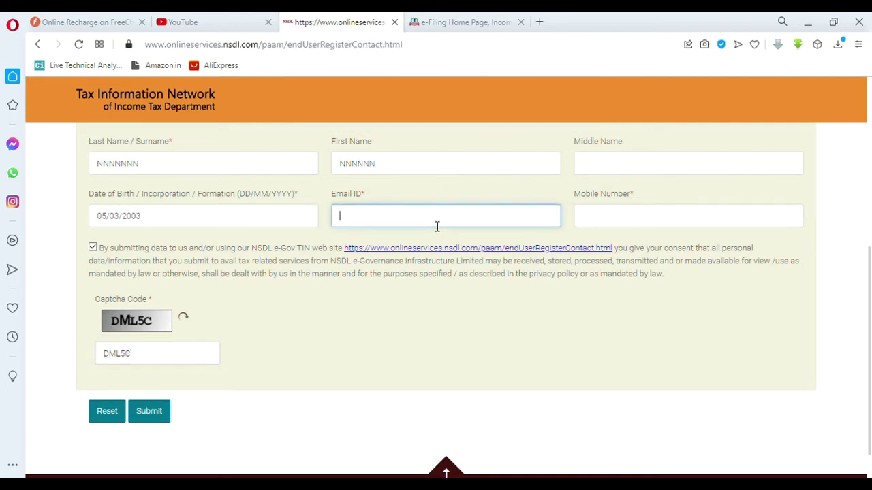
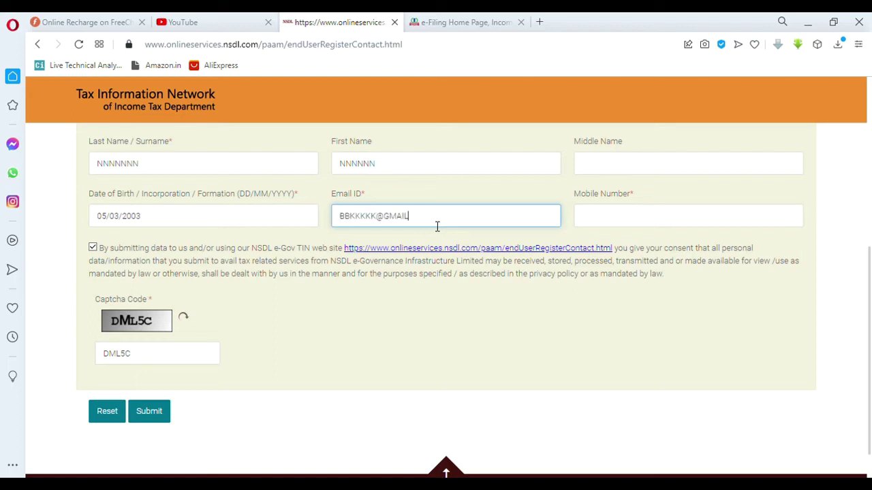
scroll(555, 222, down, 1)
click(676, 188)
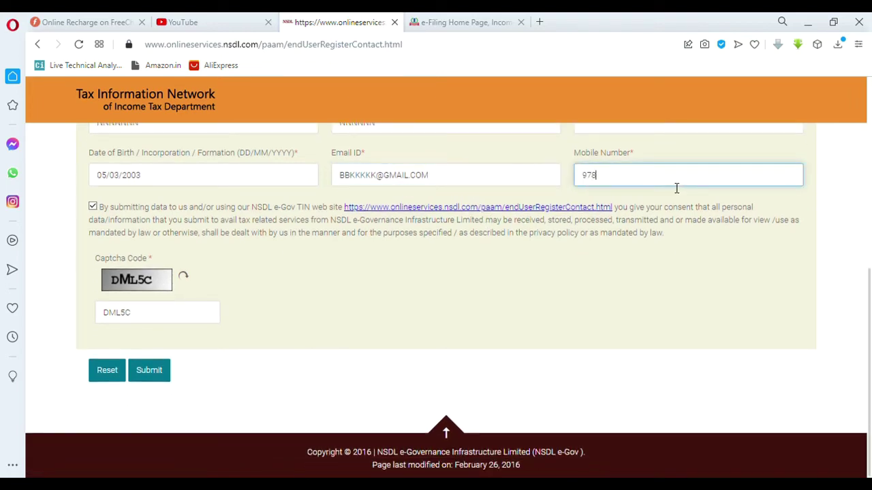
Step: Submit the completed registration to get the token number confirmation page
click(156, 369)
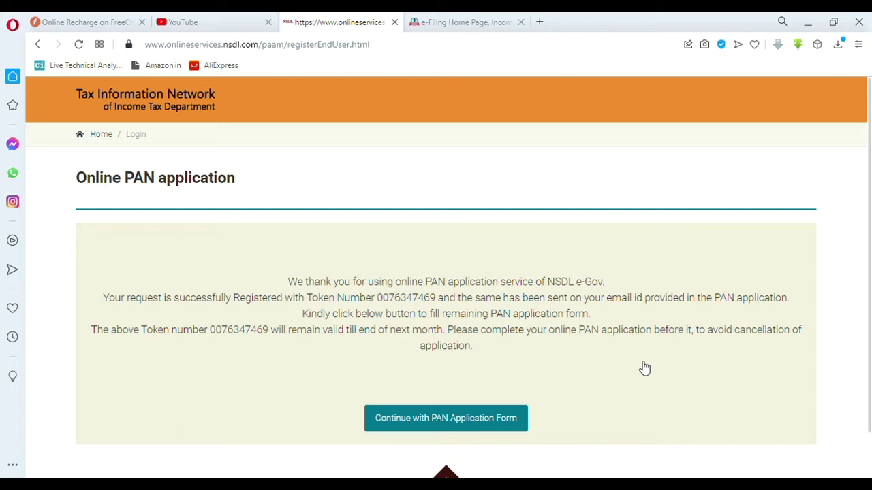
Step: Continue to the full PAN application form and pick 'Submit scanned images through e-Sign'
click(476, 420)
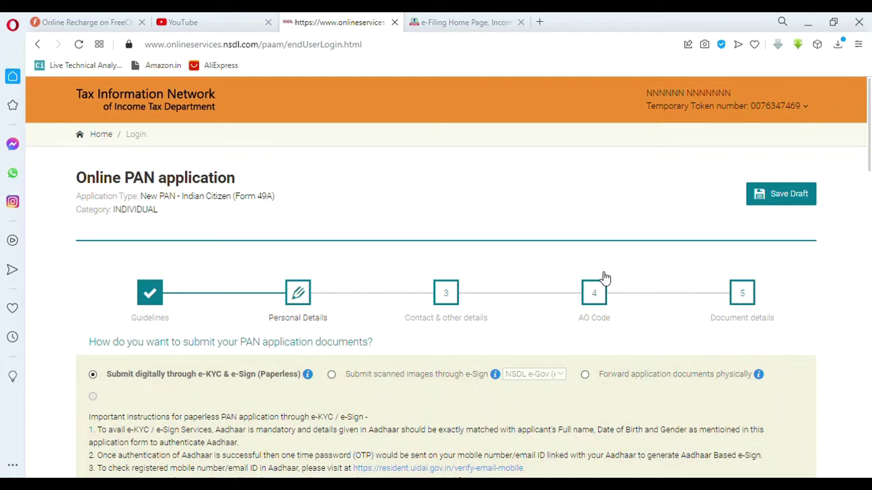
scroll(605, 277, down, 1)
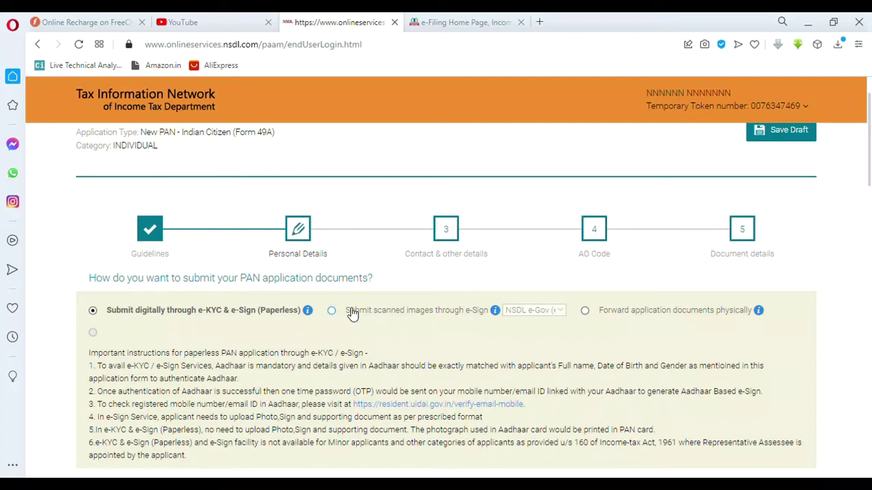
click(331, 311)
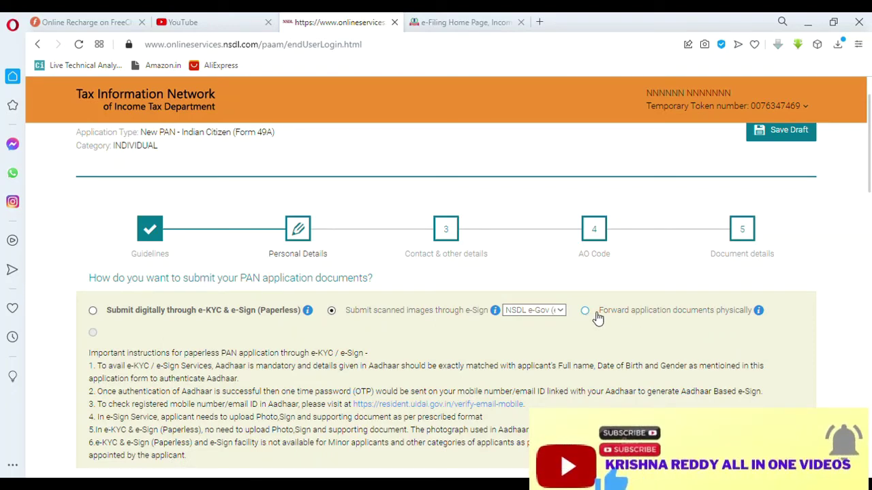
scroll(597, 318, down, 5)
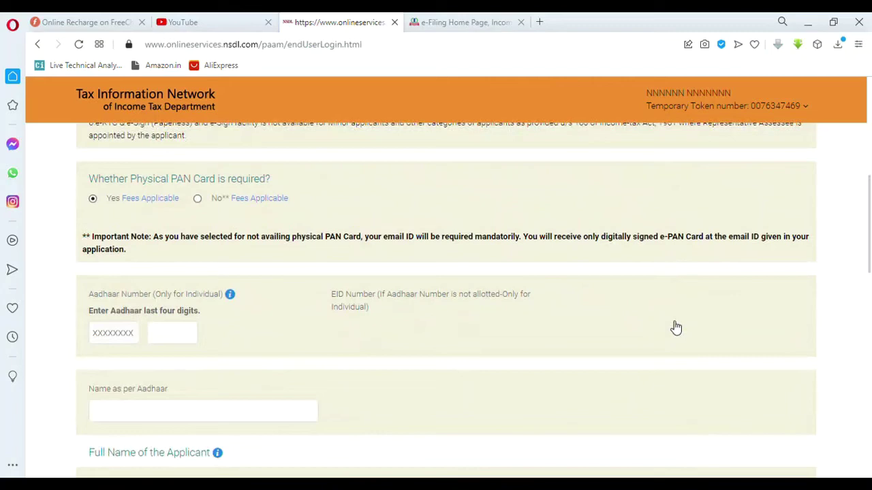
scroll(632, 331, up, 3)
scroll(632, 334, down, 1)
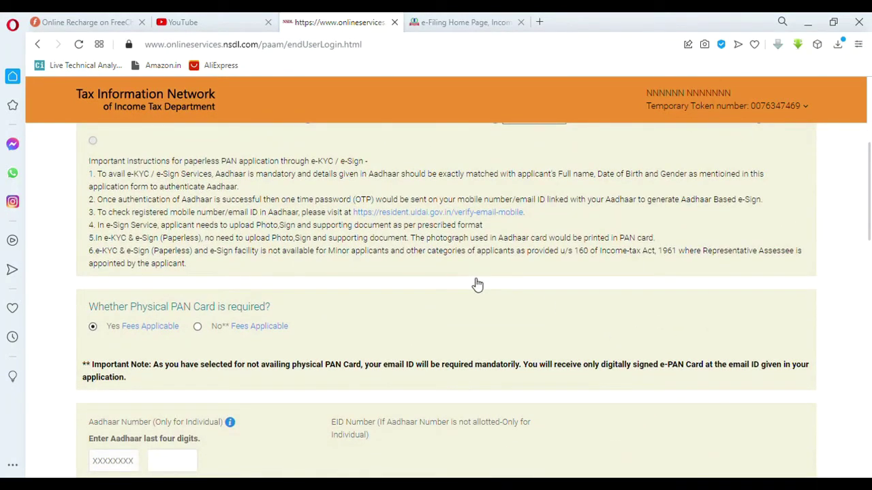
scroll(477, 285, down, 1)
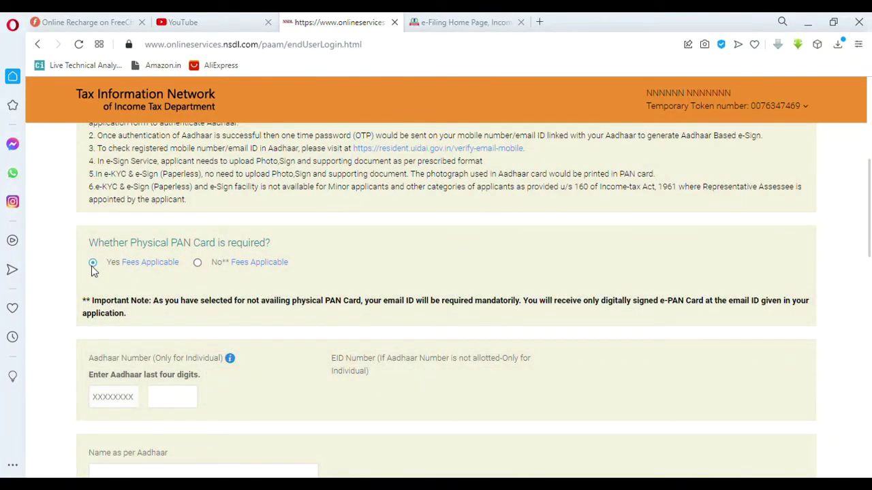
click(186, 397)
scroll(646, 289, down, 2)
scroll(646, 290, down, 2)
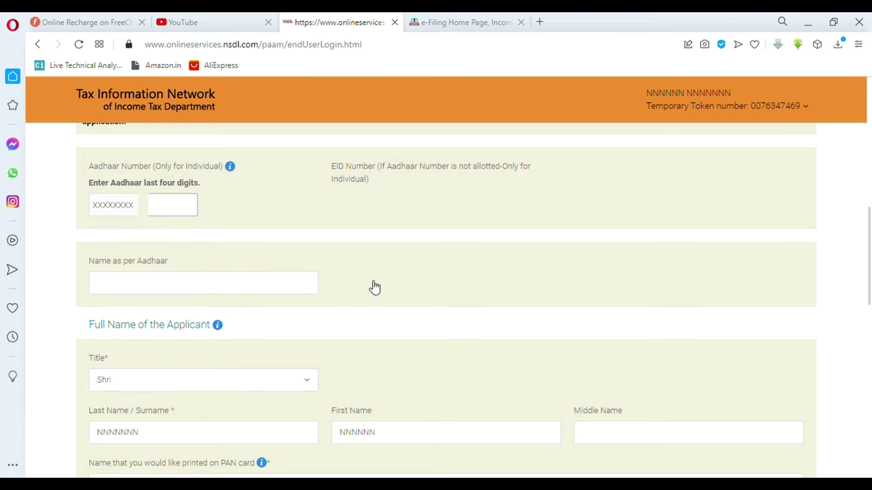
scroll(381, 283, down, 3)
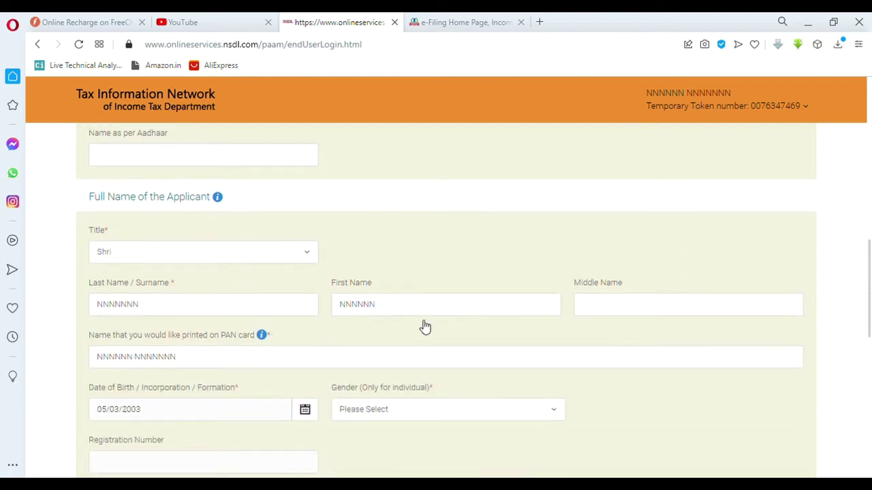
scroll(424, 324, down, 1)
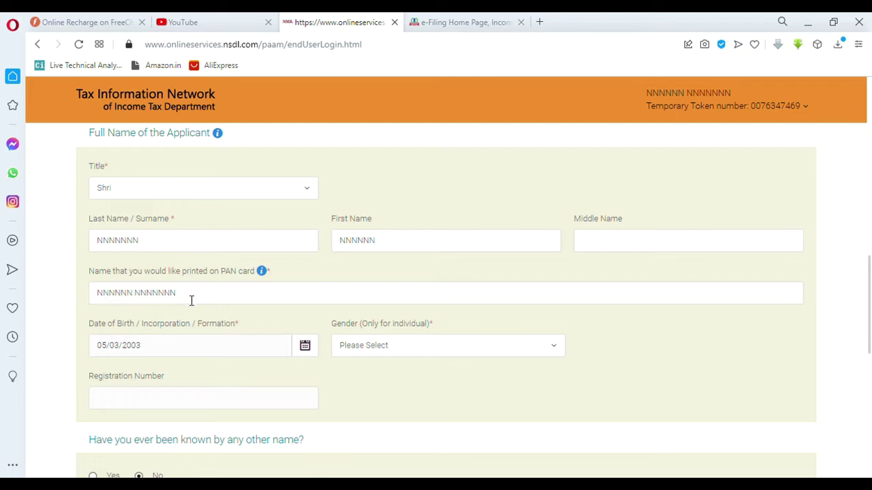
Step: Replace the name to print on the PAN card with a new entry
drag(185, 296, 91, 309)
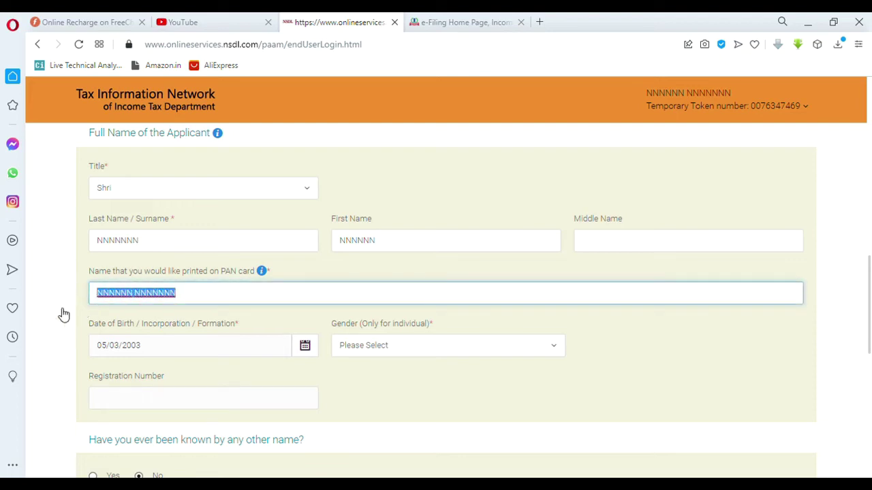
text(BKKKKK)
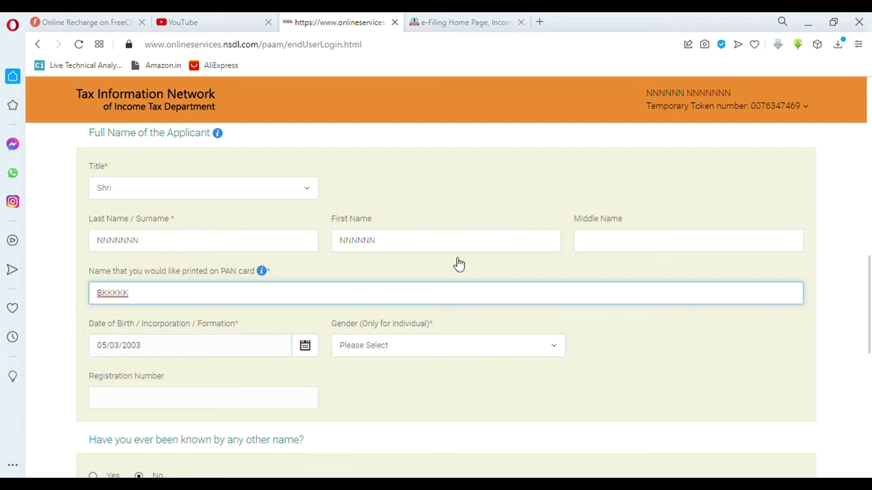
scroll(428, 263, down, 2)
Step: Dismiss the last-name warning and set the applicant's gender to Male
click(466, 221)
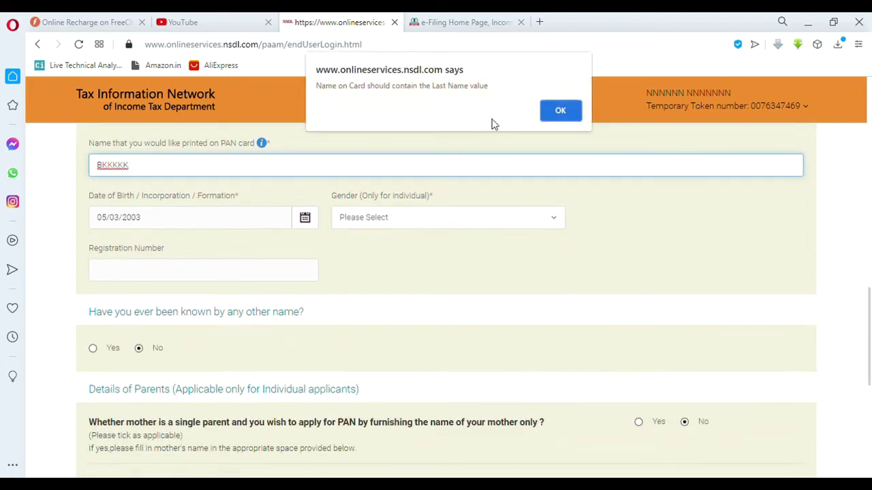
click(564, 109)
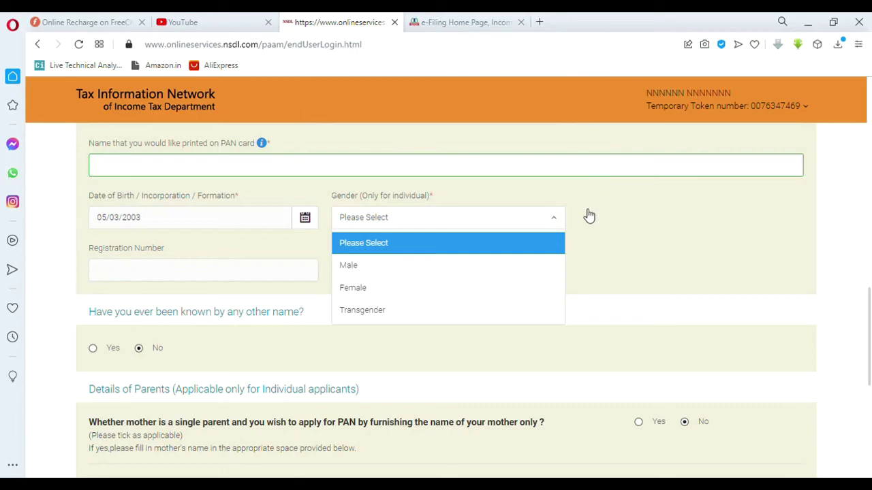
click(409, 267)
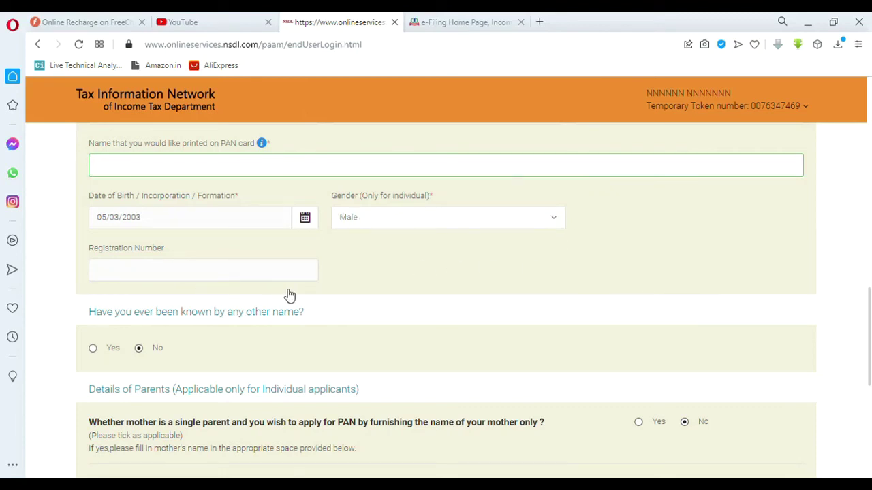
scroll(465, 290, down, 1)
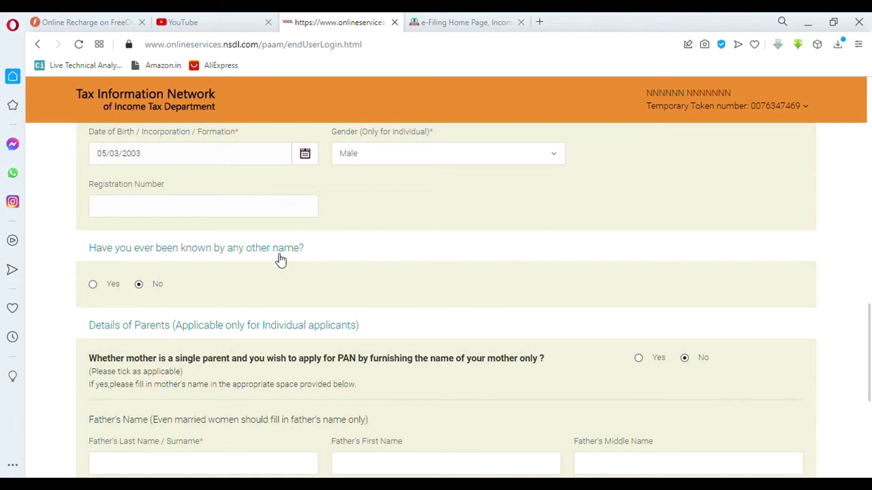
scroll(430, 264, down, 2)
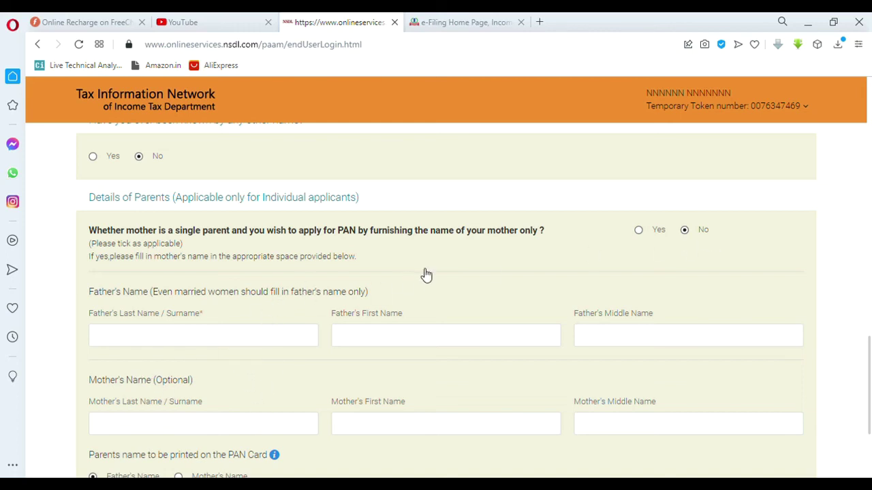
scroll(409, 280, down, 1)
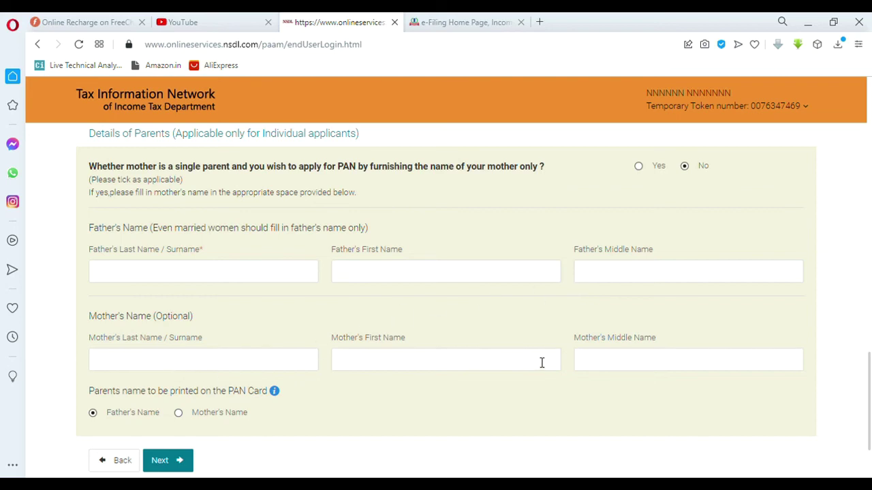
scroll(540, 361, down, 1)
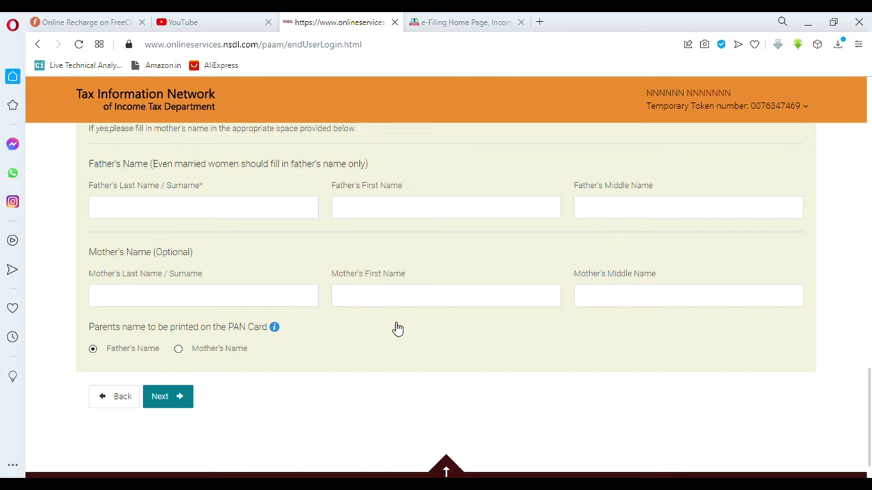
scroll(490, 315, up, 4)
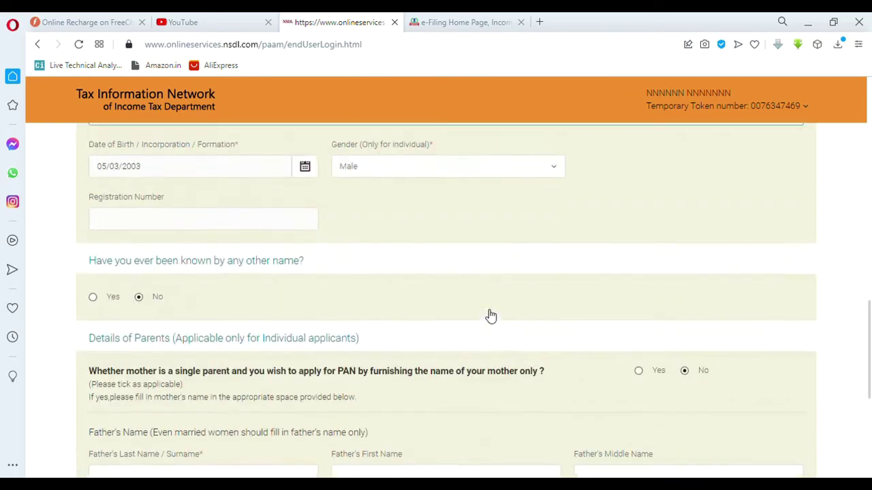
scroll(491, 316, up, 10)
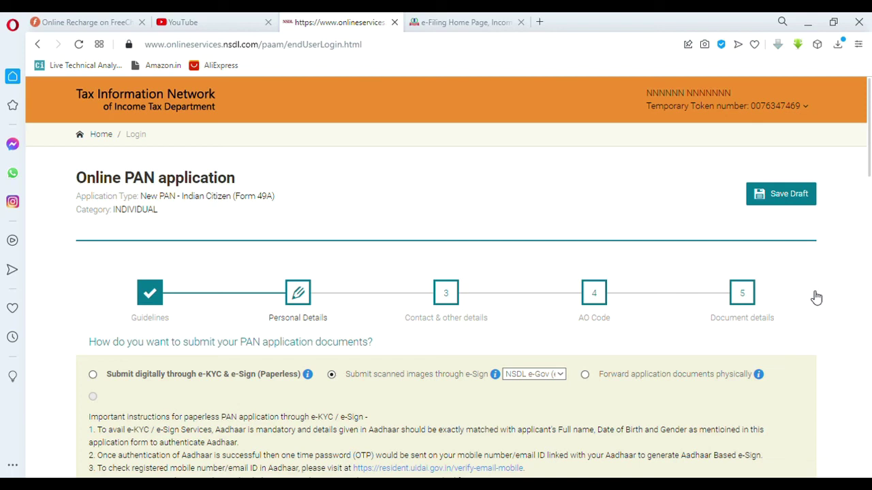
scroll(816, 298, down, 8)
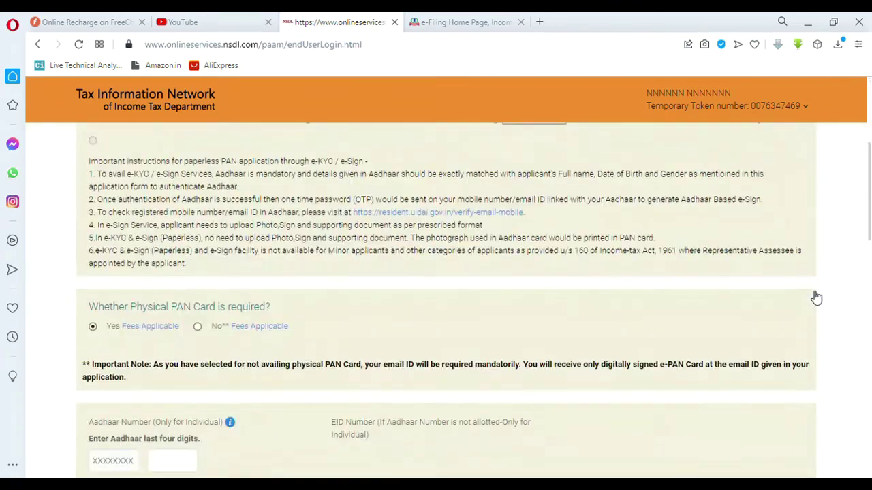
scroll(816, 298, up, 8)
scroll(817, 298, down, 3)
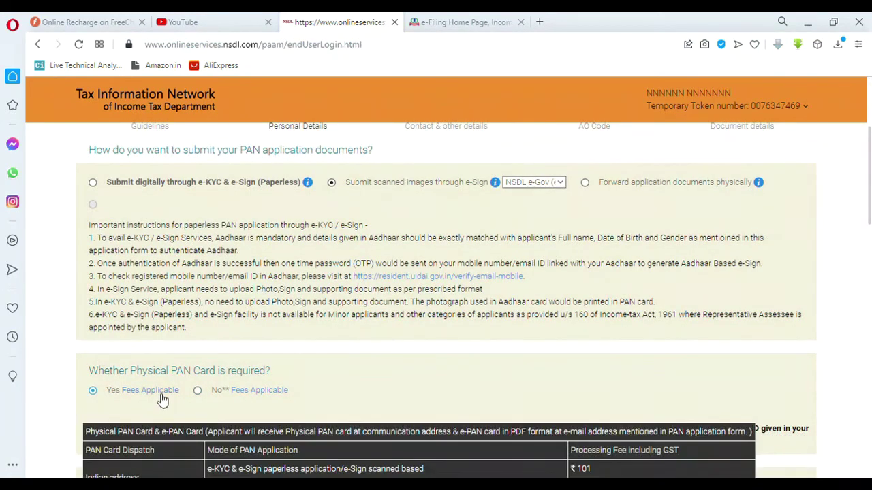
scroll(165, 399, down, 1)
mouse_move(146, 332)
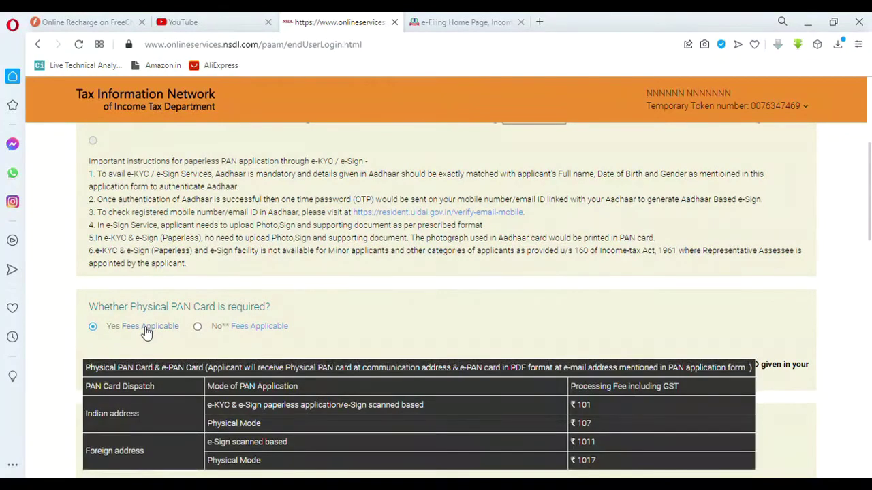